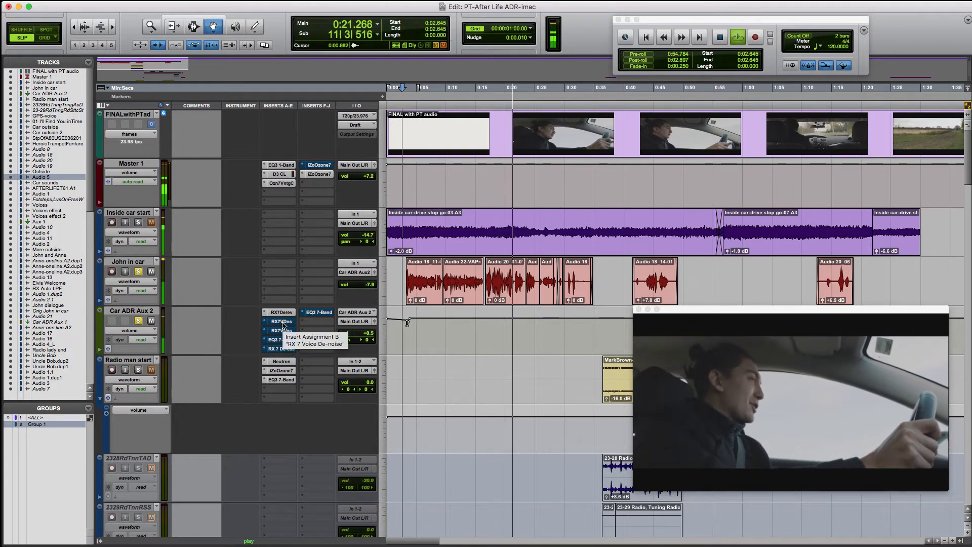
Reactivate the bypassed inserts on the Car ADR Aux 2 track and solo the Inside car start track
ctrl+super+click(282, 324)
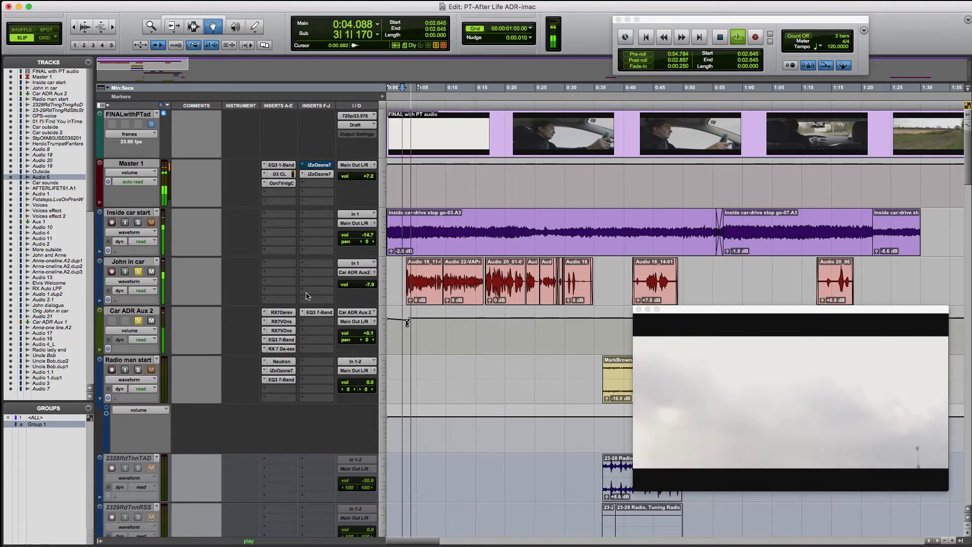
click(138, 223)
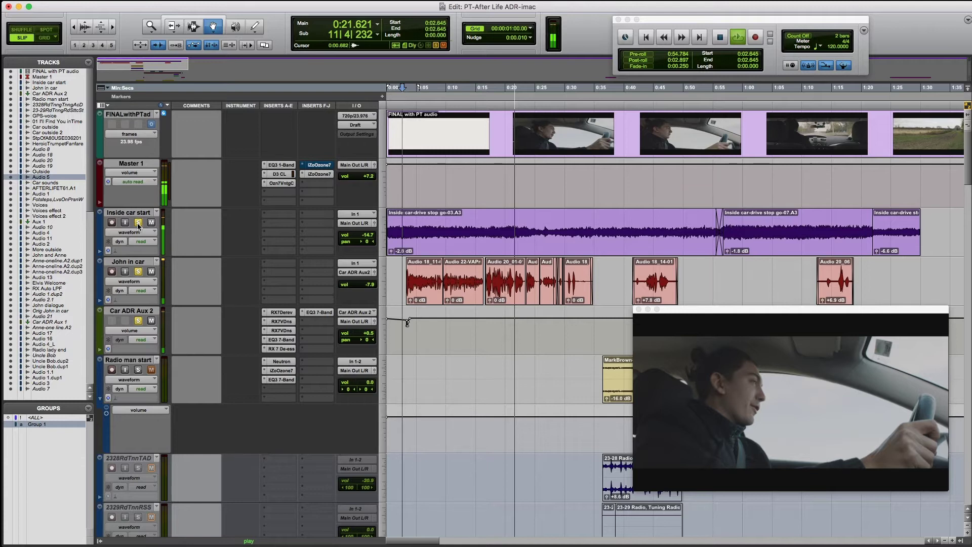
Unsolo the Inside car start track, move the transport window out of the way, and play the scene from about 0:41.3
click(139, 223)
drag(684, 19, 673, 0)
click(634, 87)
key(space)
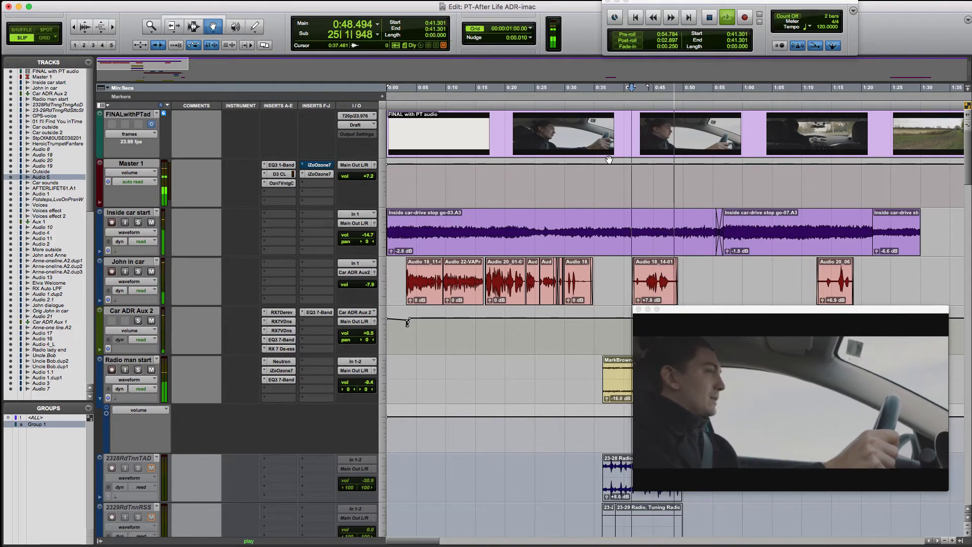
Leave the full-screen video, set playback just ahead of the Anne-one line clips, and solo the John and Anne and Ane-nln.A2.dp1 tracks
click(814, 98)
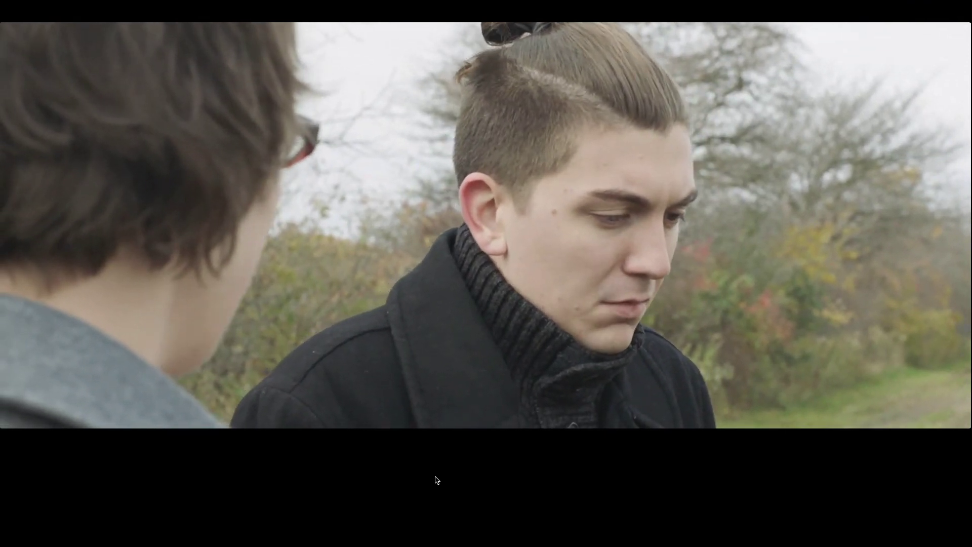
key(Escape)
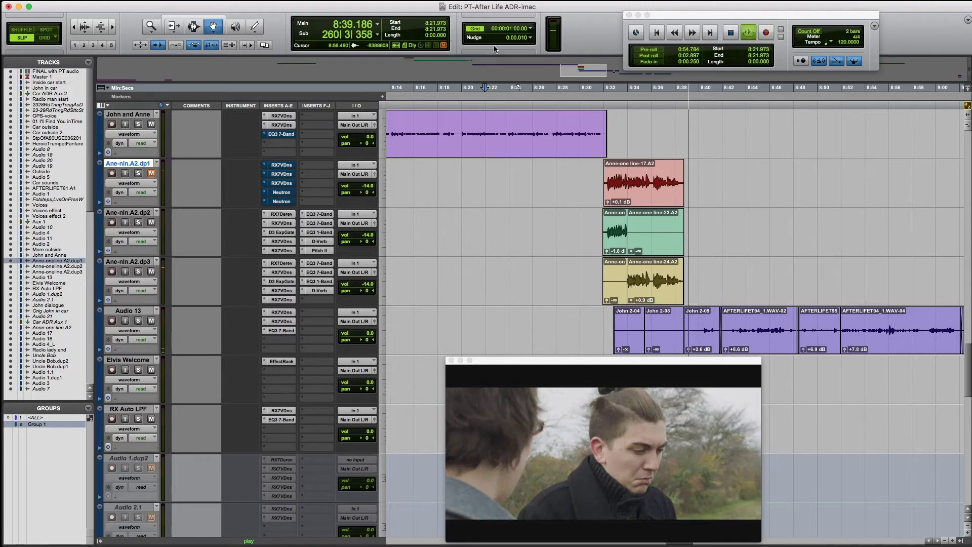
click(557, 87)
click(138, 124)
click(138, 173)
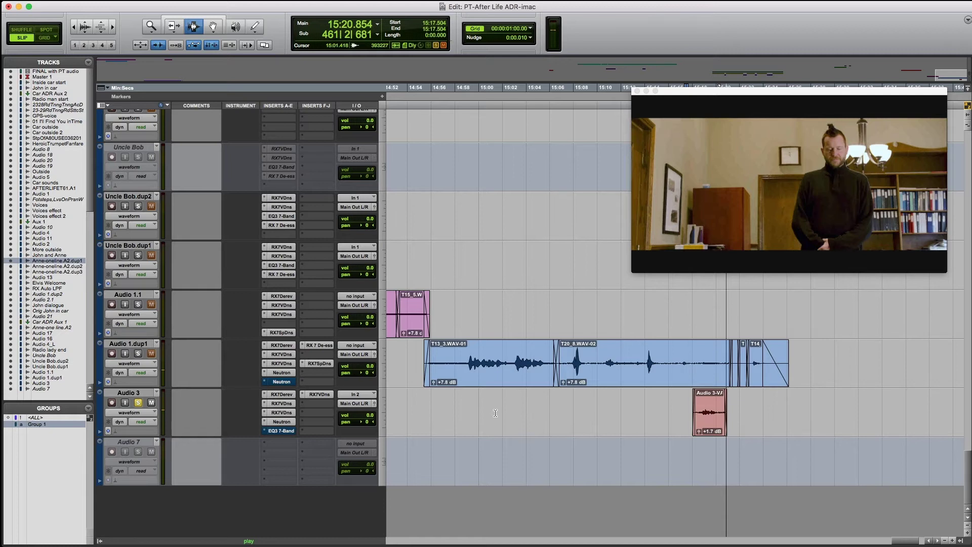
Stop the current playback and play the section leading into the Audio 1 clips from about 4:24.7
key(space)
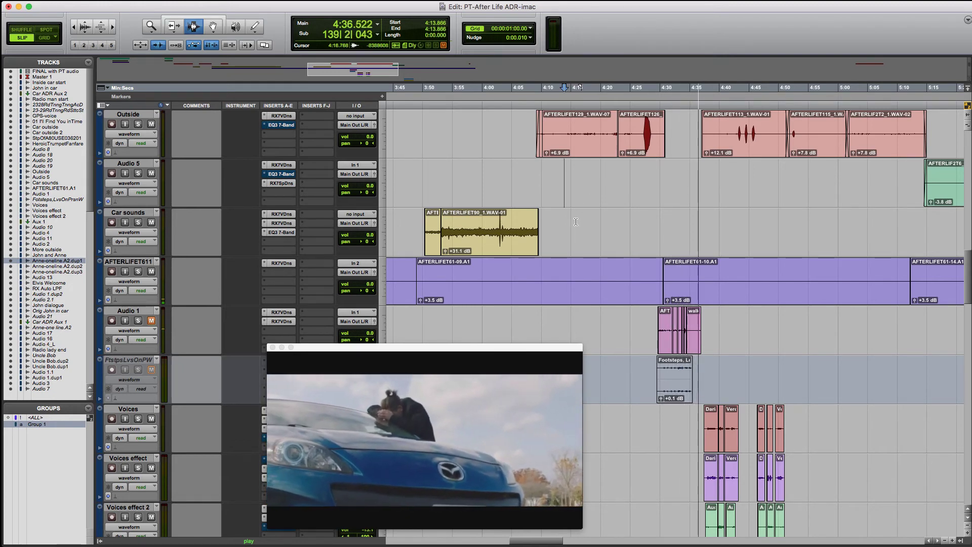
scroll(607, 213, down, 2)
click(628, 234)
key(space)
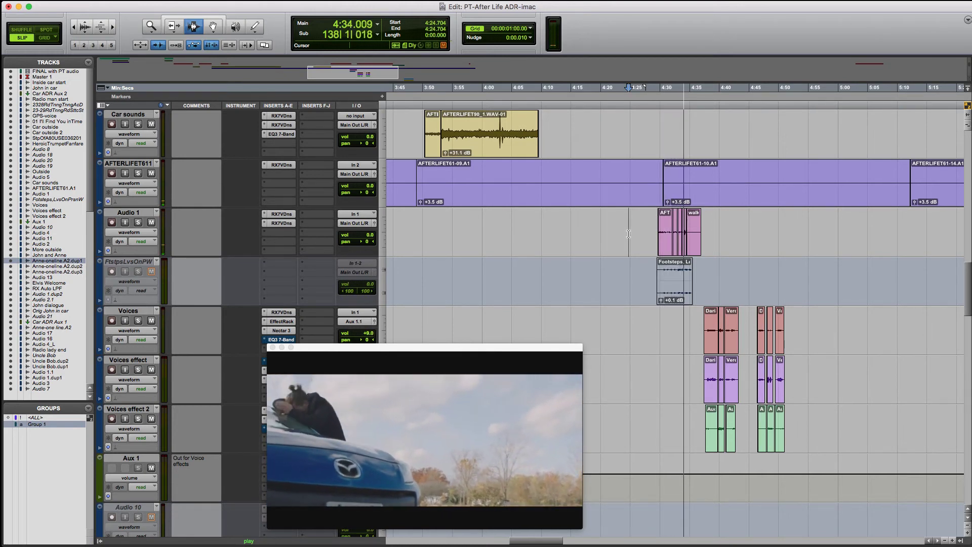
Audition the Voices, Voices effect and Voices effect 2 clips repeatedly from about 4:36.7
scroll(676, 194, down, 3)
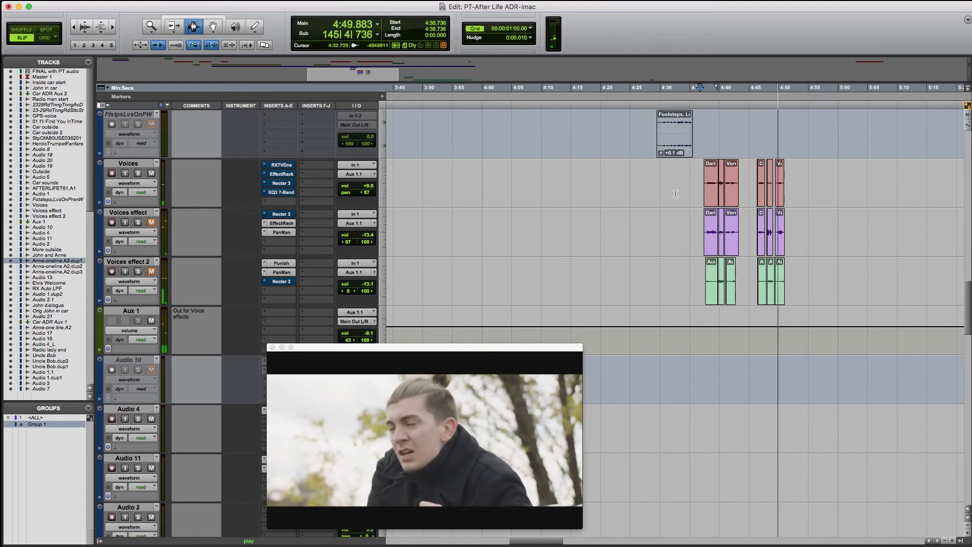
key(space)
key(space)
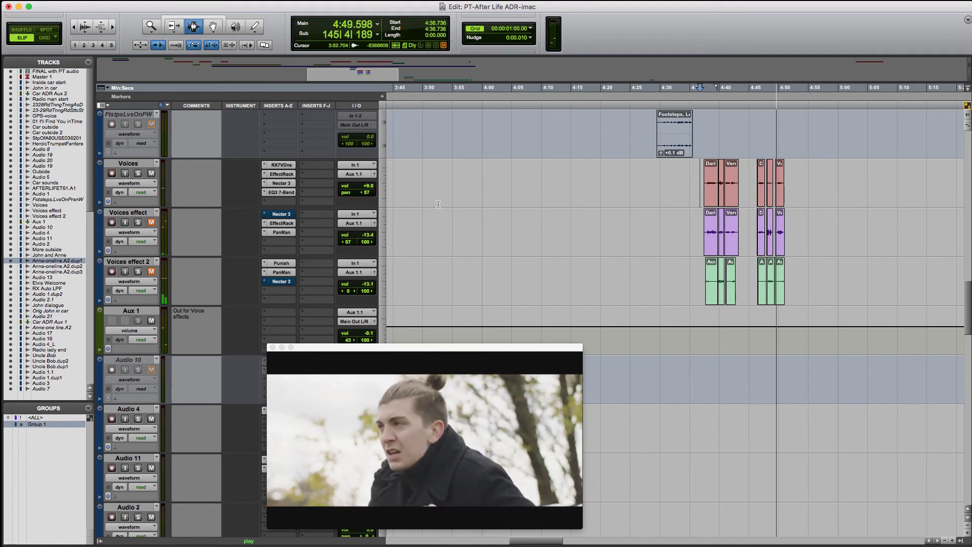
key(space)
key(space)
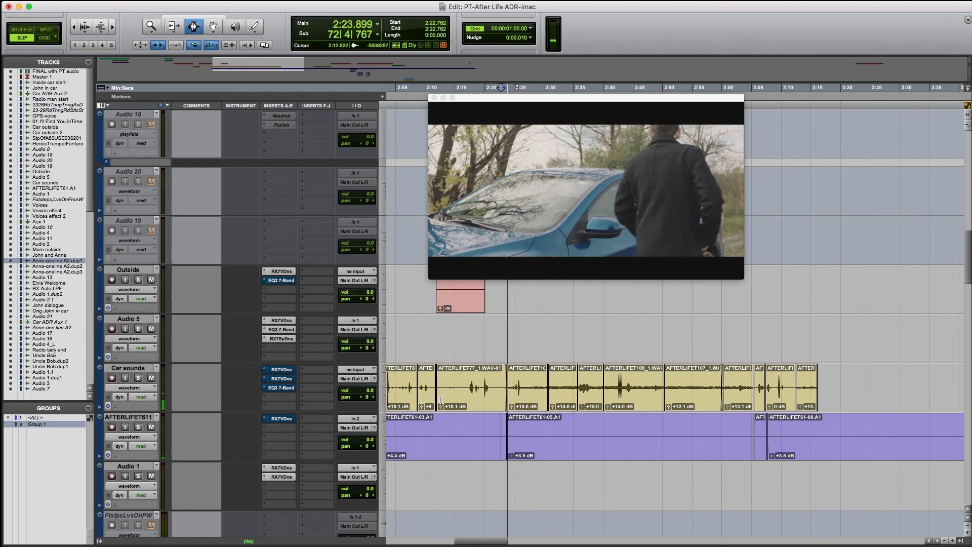
Audition the Car sounds and AFTERLIFET611 tracks with inserts bypassed, from about 2:30, 2:35, 2:39, 2:50 and 3:00
click(544, 428)
key(space)
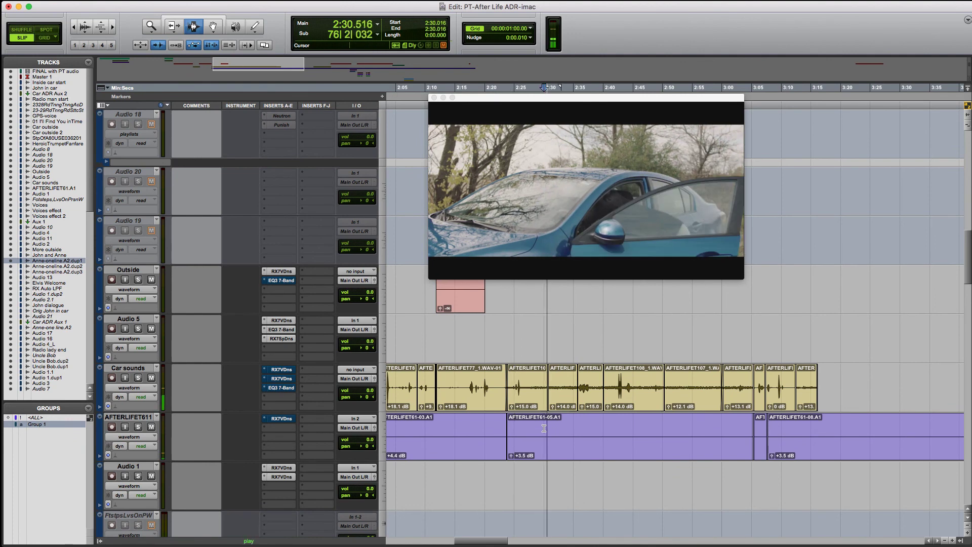
click(574, 431)
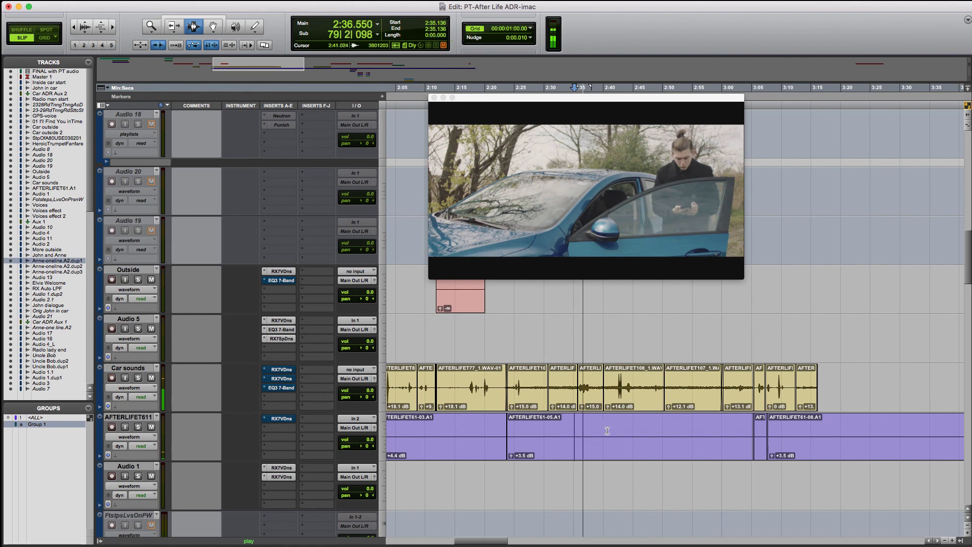
key(space)
click(599, 430)
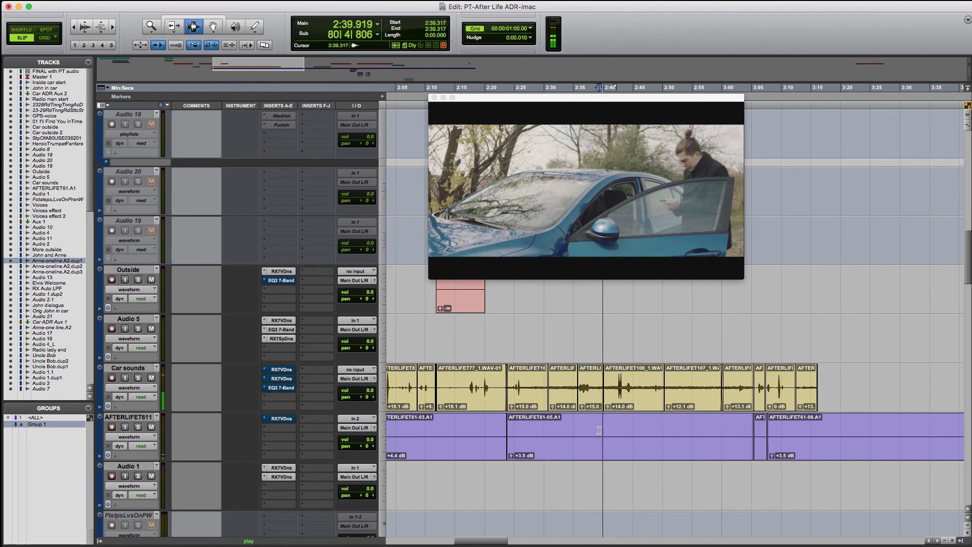
key(space)
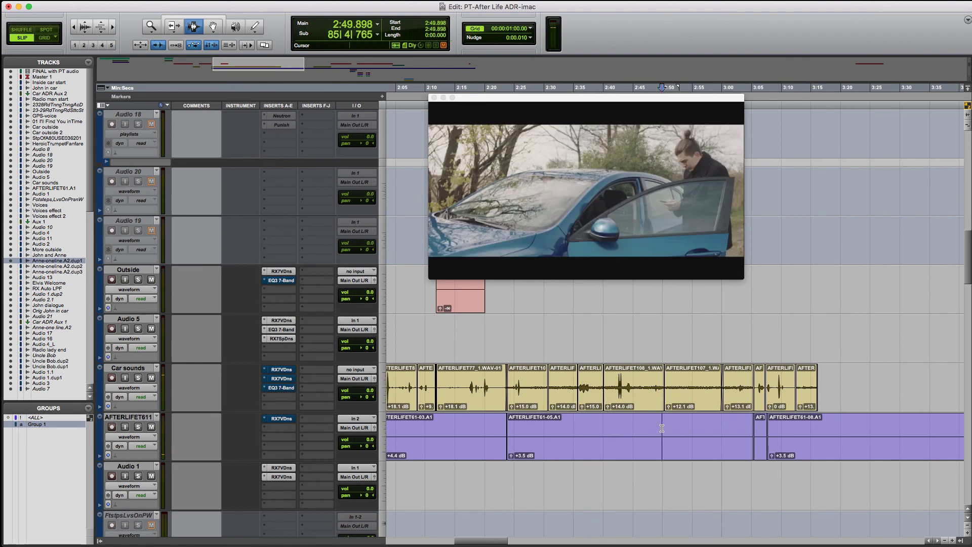
click(662, 429)
key(space)
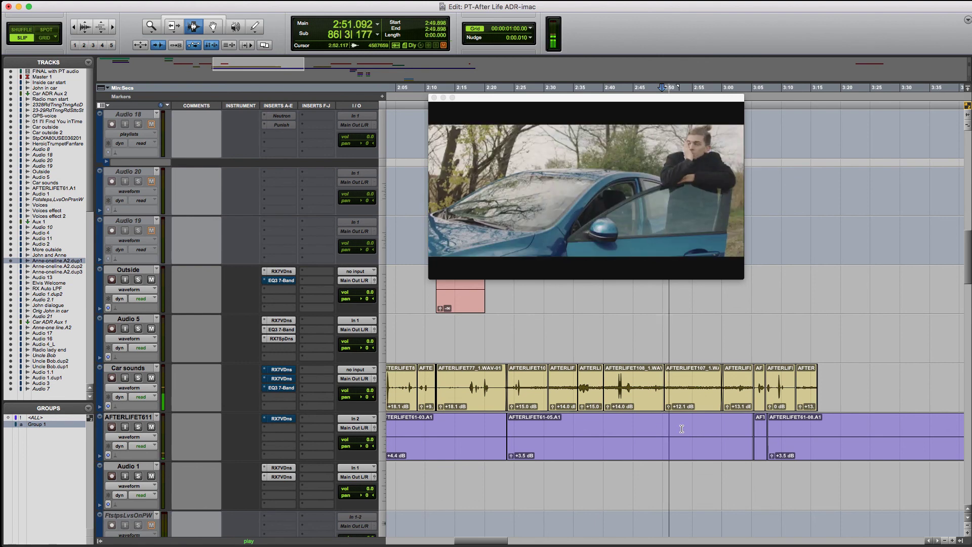
key(space)
click(719, 425)
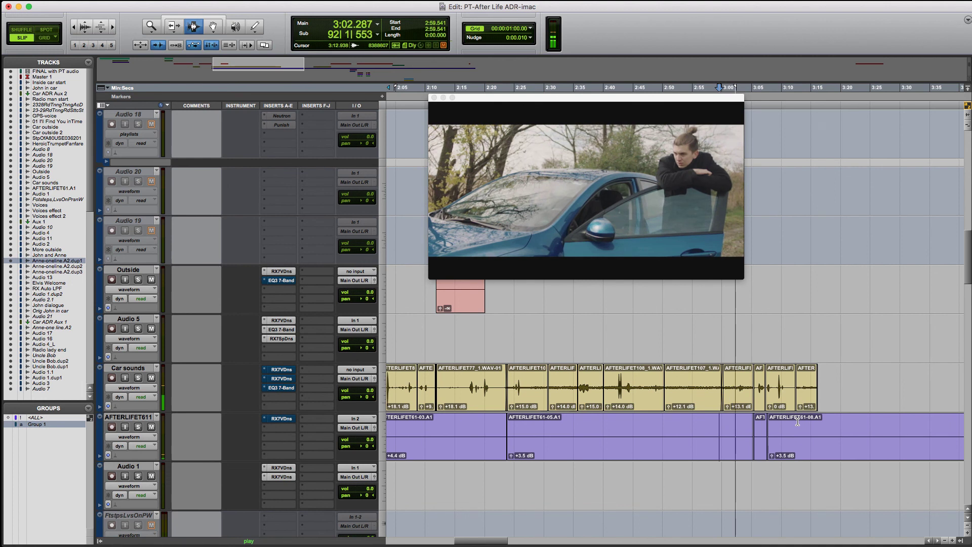
key(space)
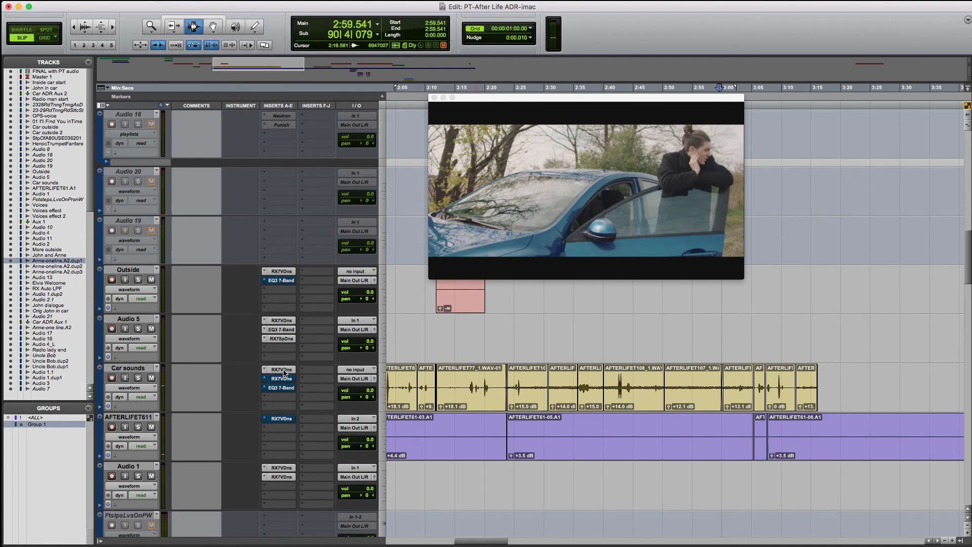
Reactivate the Car sounds and AFTERLIFET611 inserts and audition both tracks from about 2:23, 2:30, 2:35 and 2:40
super+click(281, 388)
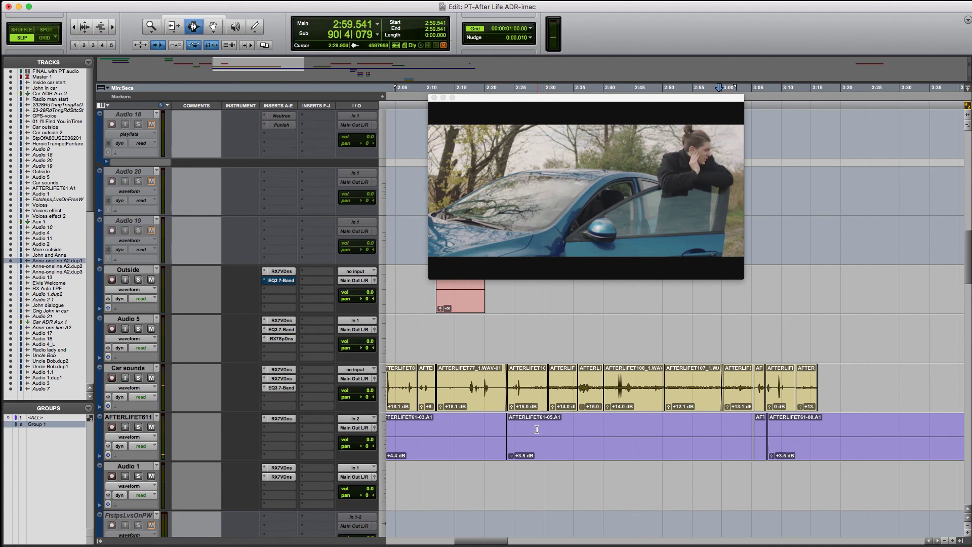
click(502, 429)
key(space)
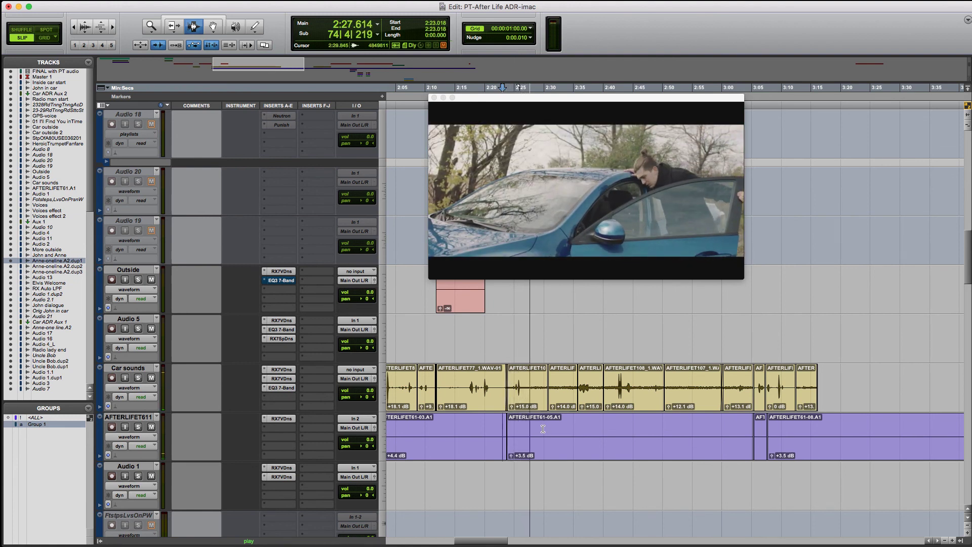
click(544, 429)
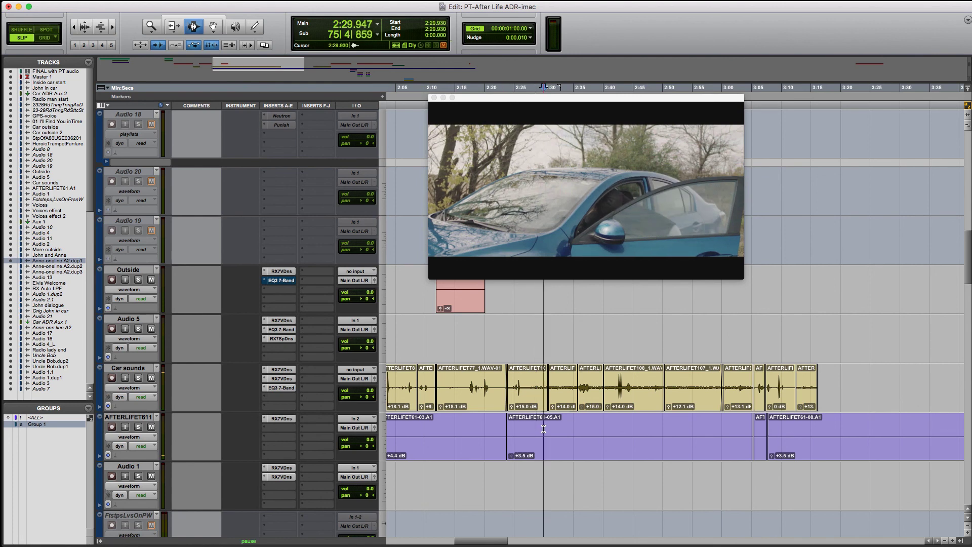
click(575, 428)
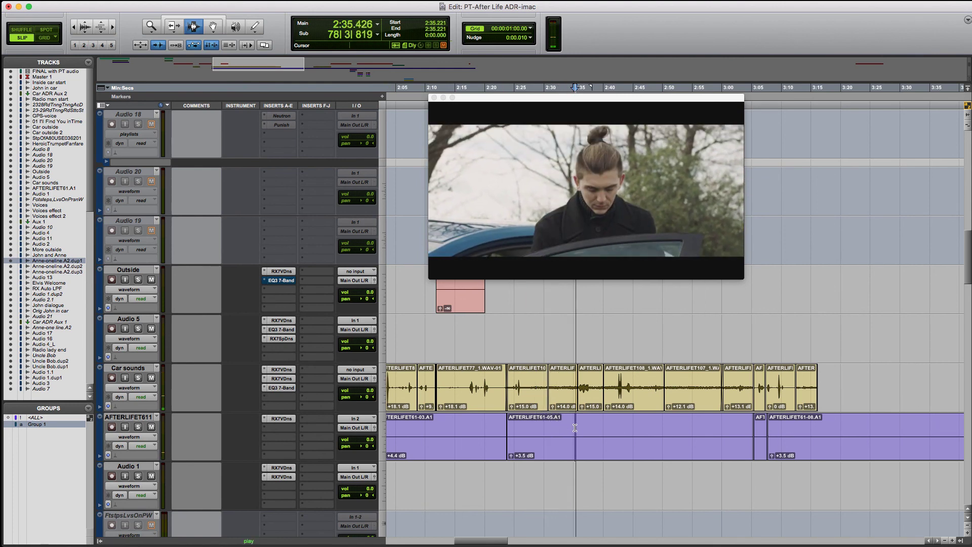
click(601, 426)
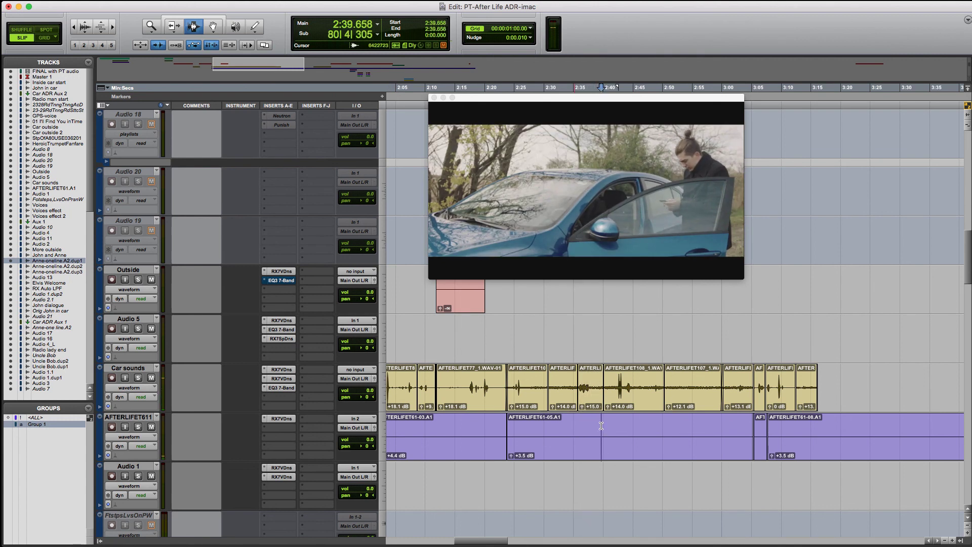
key(space)
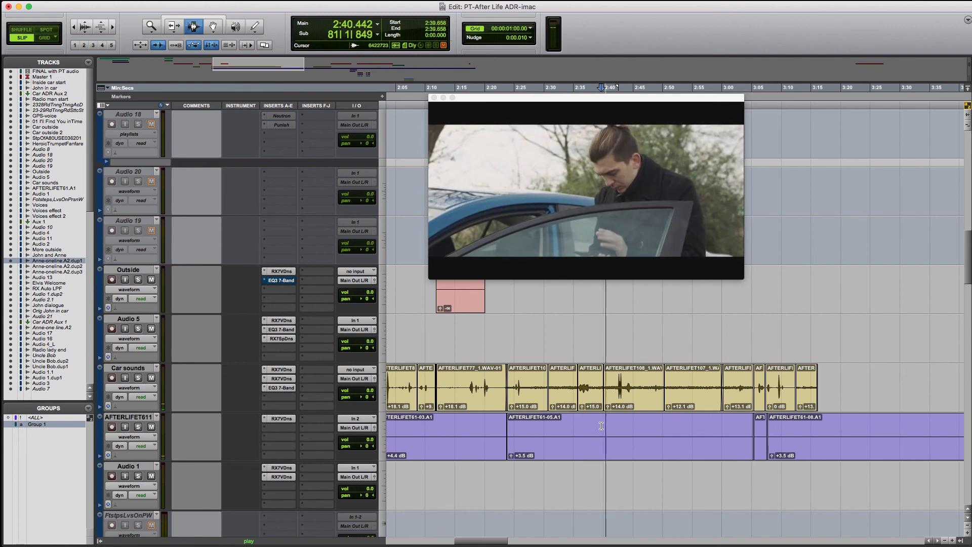